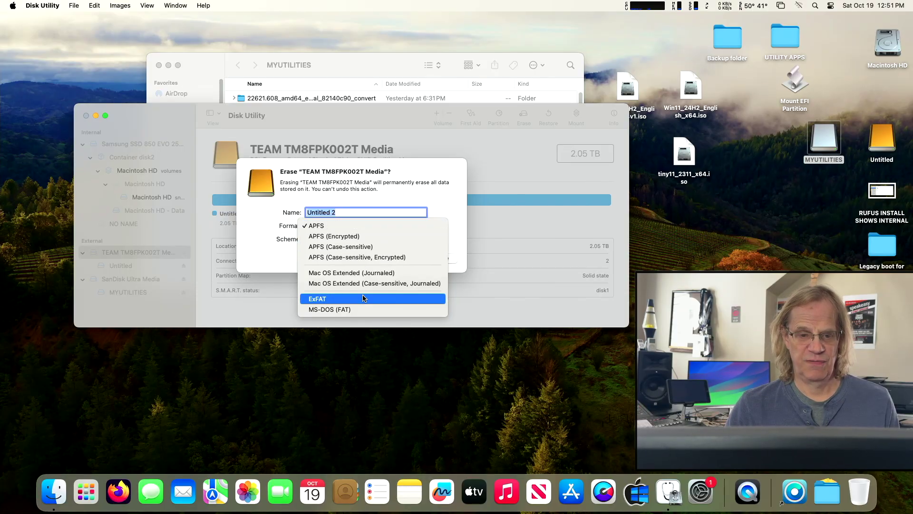
# Erase the TEAM TM8FPK002T drive as ExFAT, keeping the GUID Partition Map scheme
pyautogui.click(363, 298)
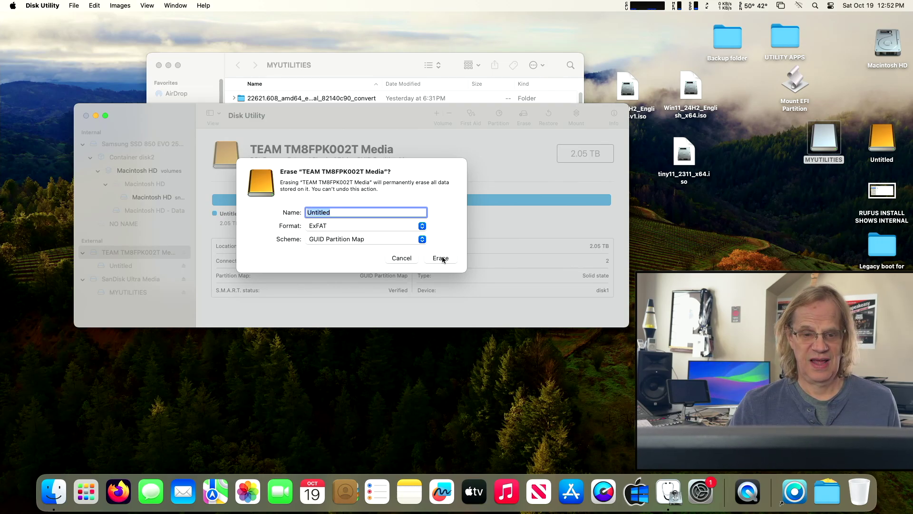
pyautogui.click(339, 240)
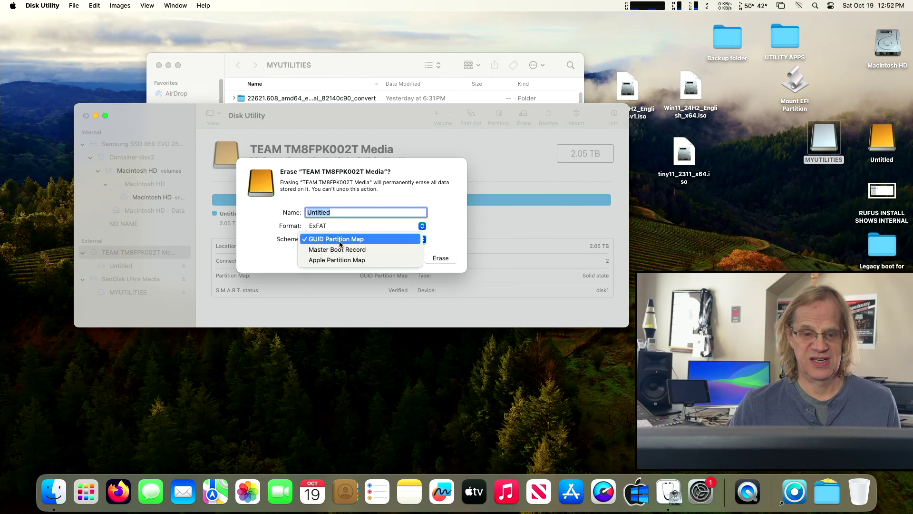
pyautogui.click(339, 238)
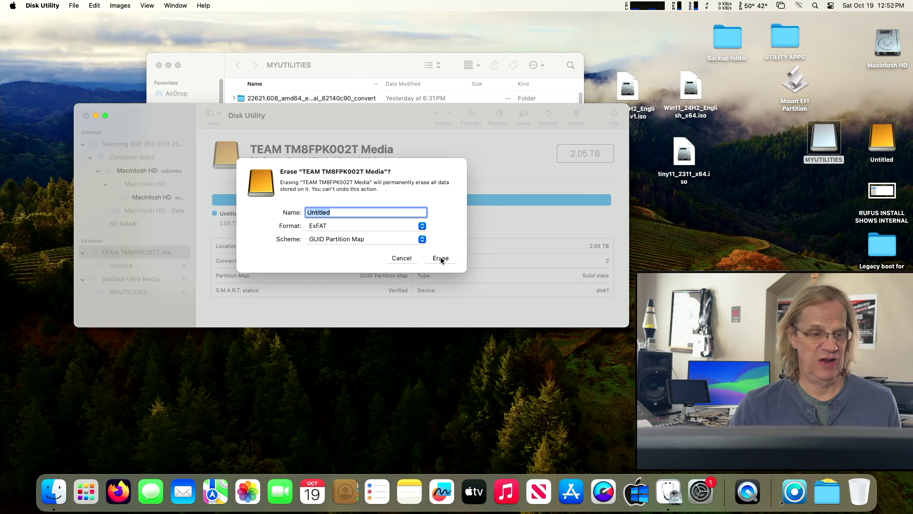
pyautogui.click(441, 258)
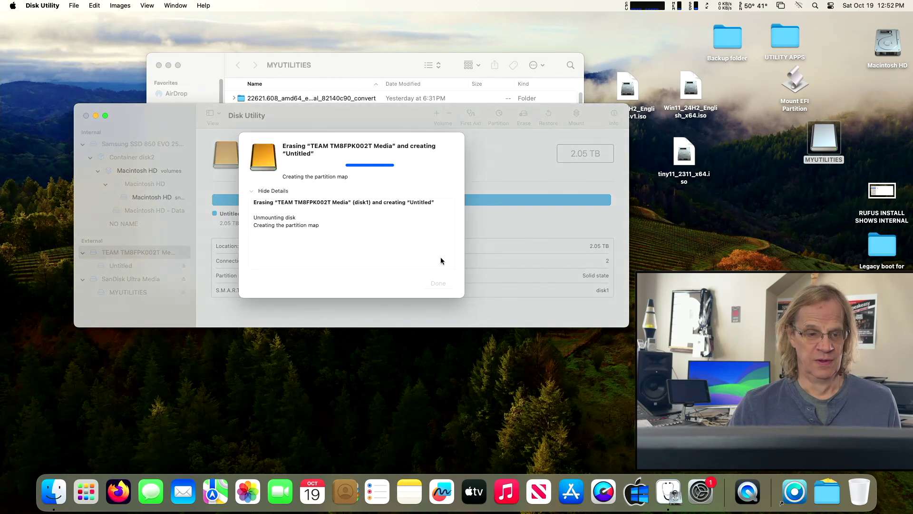
# Dismiss the finished erase, then close Disk Utility and the MYUTILITIES folder window
pyautogui.click(438, 283)
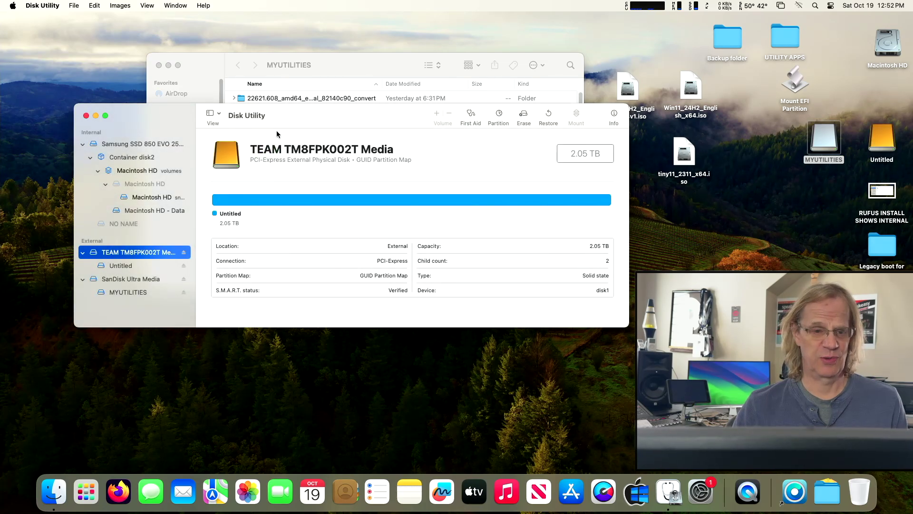
pyautogui.moveTo(185, 118)
pyautogui.mouseDown()
pyautogui.moveTo(247, 116)
pyautogui.moveTo(239, 115)
pyautogui.mouseUp()
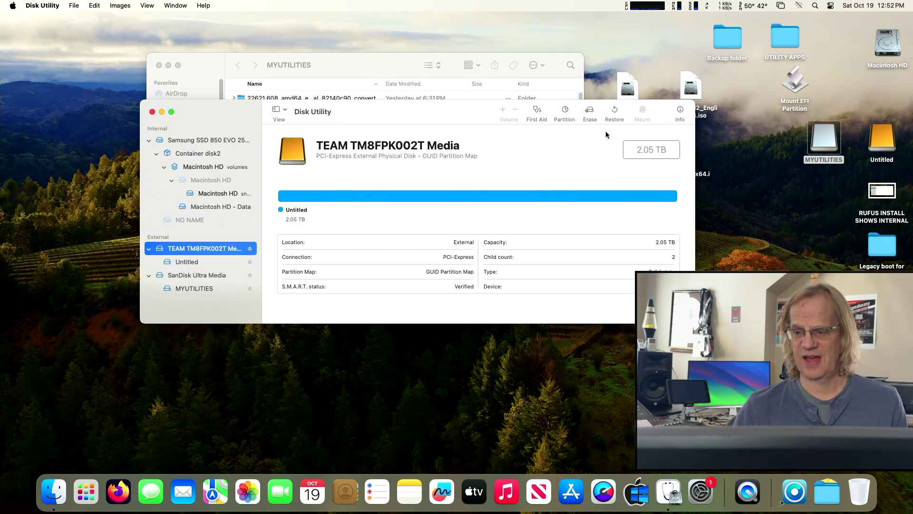
pyautogui.click(152, 112)
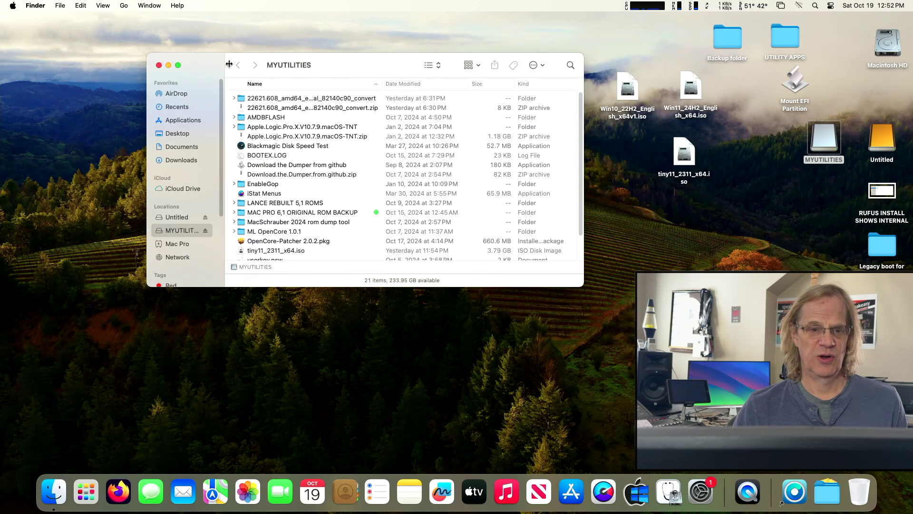
pyautogui.moveTo(217, 65); pyautogui.dragTo(202, 57)
pyautogui.click(145, 58)
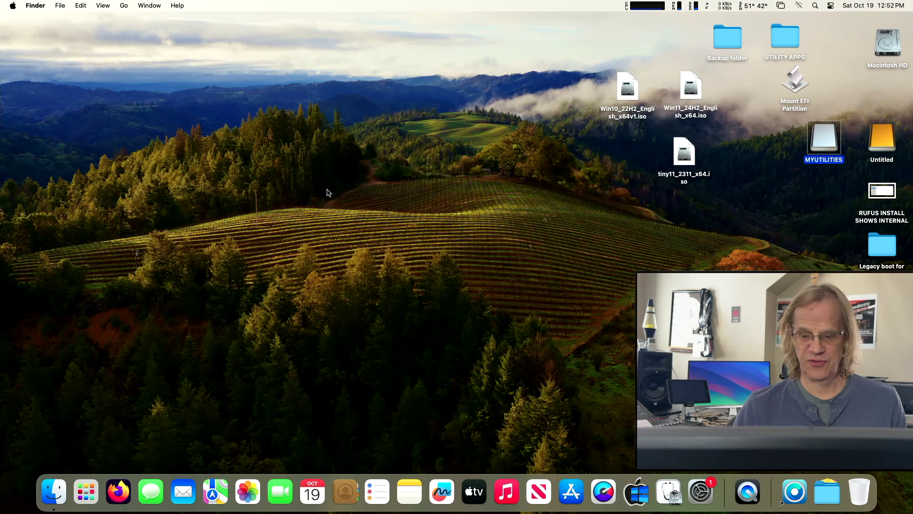
# Confirm in Disk Utility that the Untitled ExFAT volume is disk1s2
pyautogui.click(636, 496)
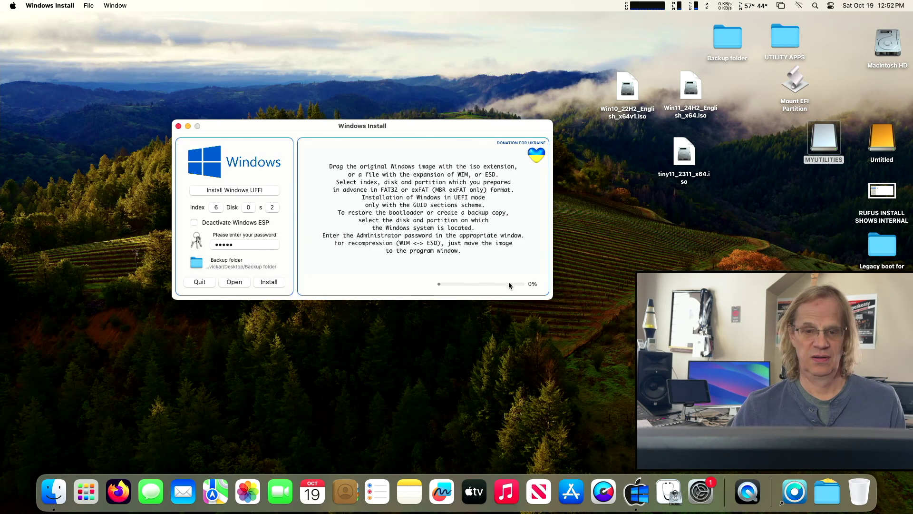
pyautogui.click(665, 488)
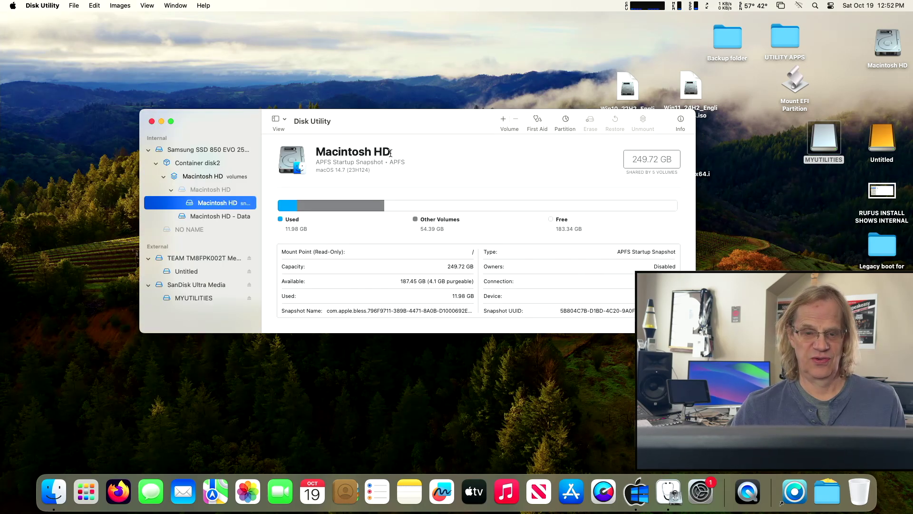
pyautogui.moveTo(384, 130); pyautogui.dragTo(286, 269)
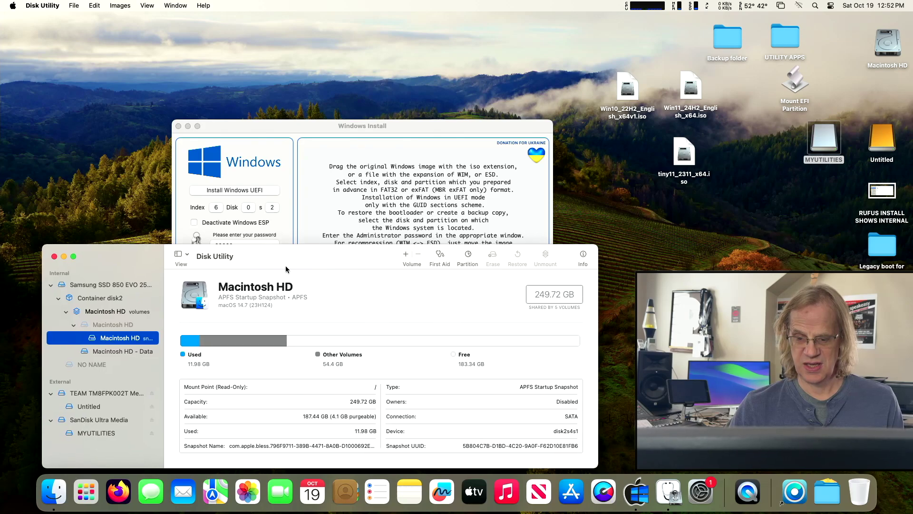
pyautogui.click(105, 410)
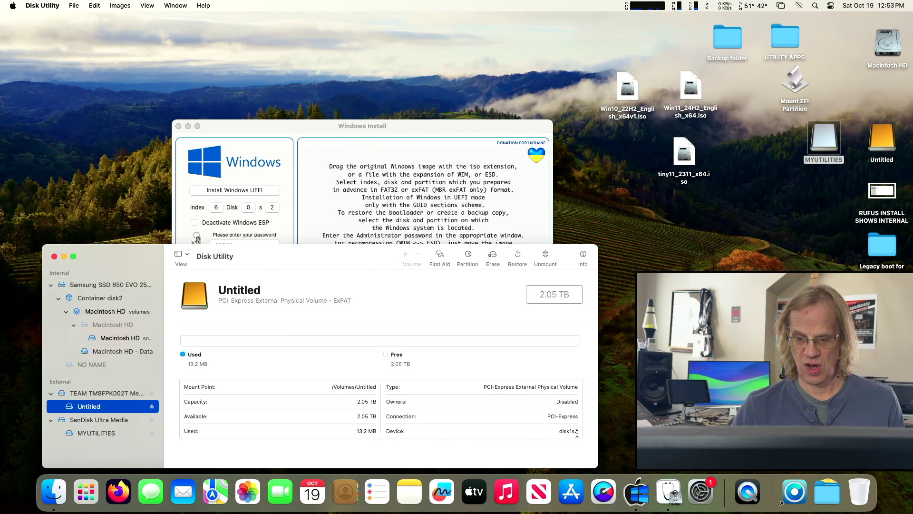
# Set the Windows Install target to Disk 1, partition s 2
pyautogui.moveTo(430, 122); pyautogui.dragTo(437, 51)
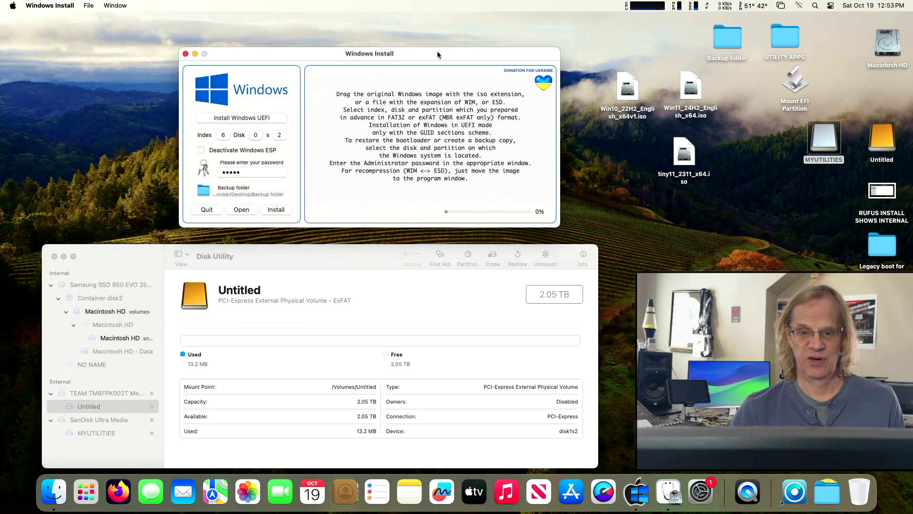
pyautogui.click(258, 136)
pyautogui.click(256, 145)
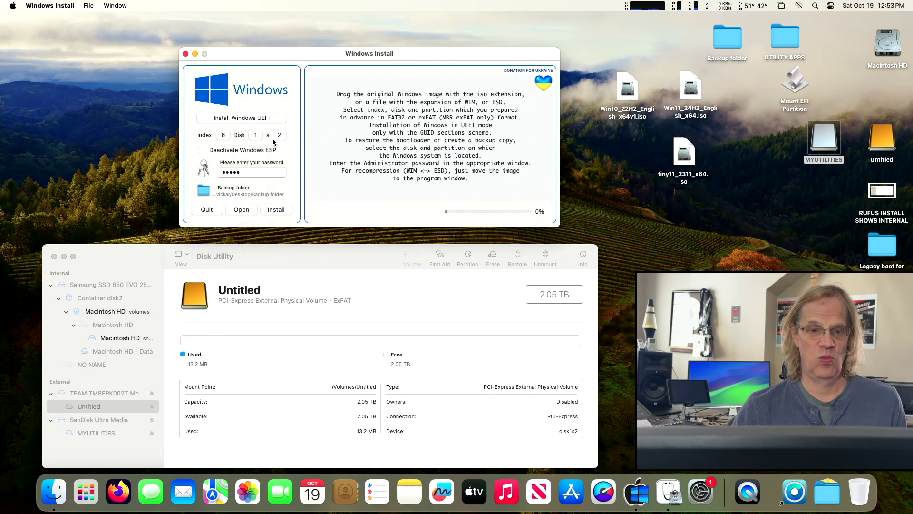
pyautogui.click(282, 138)
pyautogui.click(280, 137)
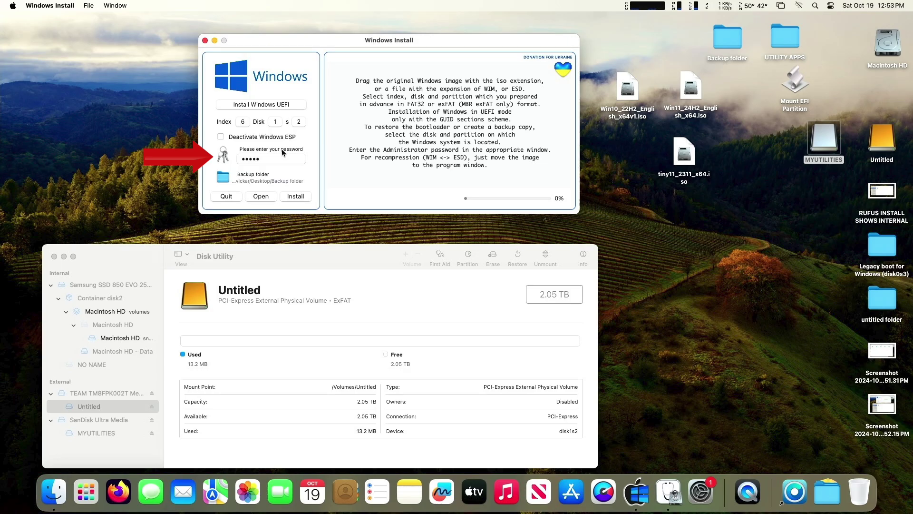
# Drop tiny11_2311_x64.iso into Windows Install, listing Index 1, Windows 11 Pro
pyautogui.click(683, 160)
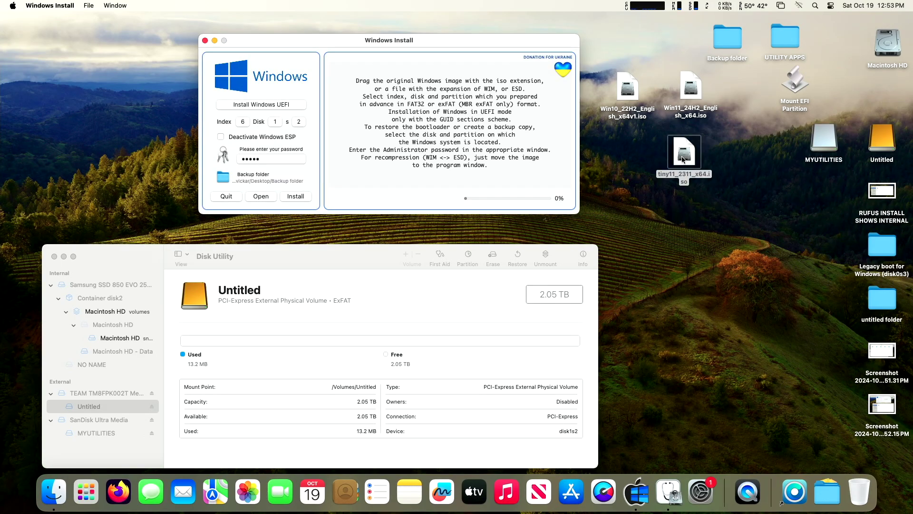
pyautogui.moveTo(683, 160); pyautogui.dragTo(440, 125)
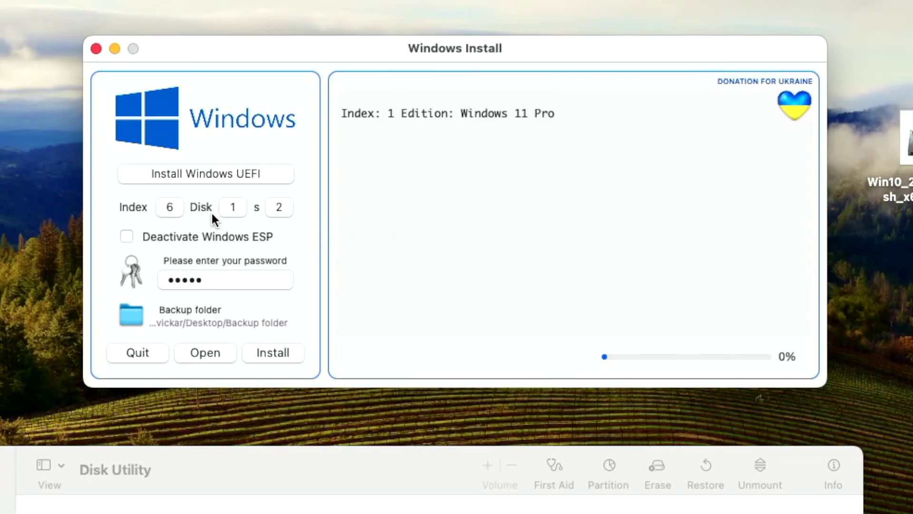
# Load the Windows 11 24H2 ISO and select edition index 6, Windows 11 Pro
pyautogui.click(170, 206)
pyautogui.click(164, 111)
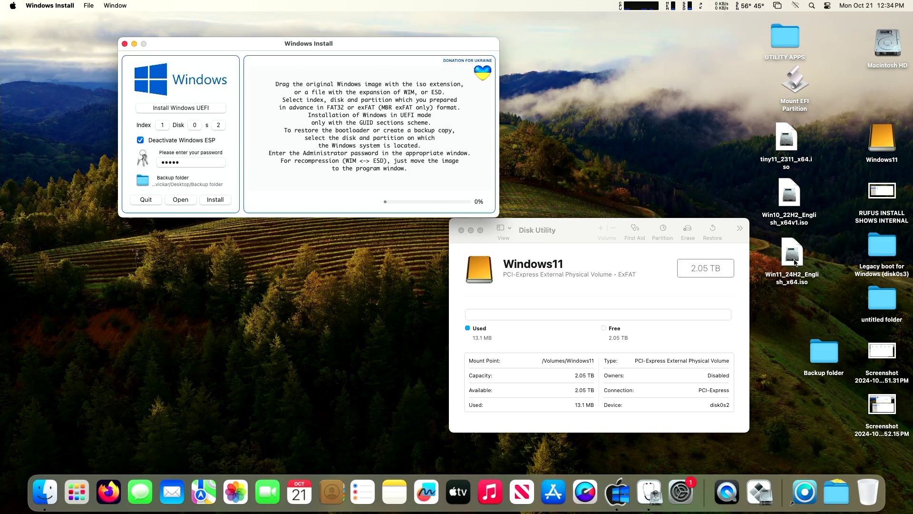
pyautogui.moveTo(792, 259); pyautogui.dragTo(357, 108)
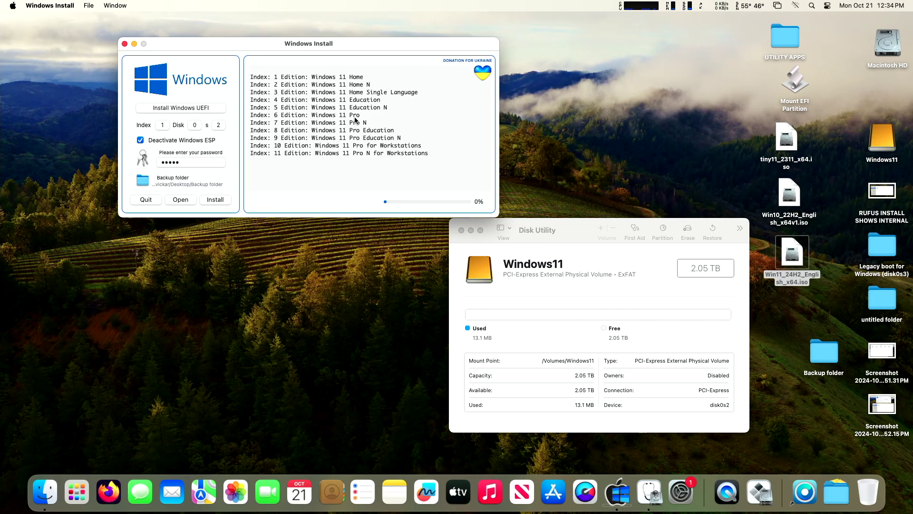
pyautogui.click(165, 127)
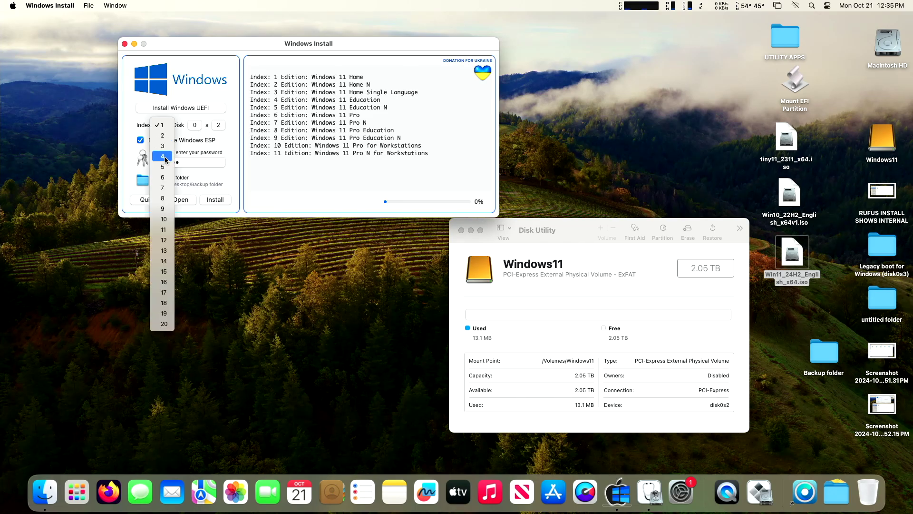
pyautogui.click(163, 179)
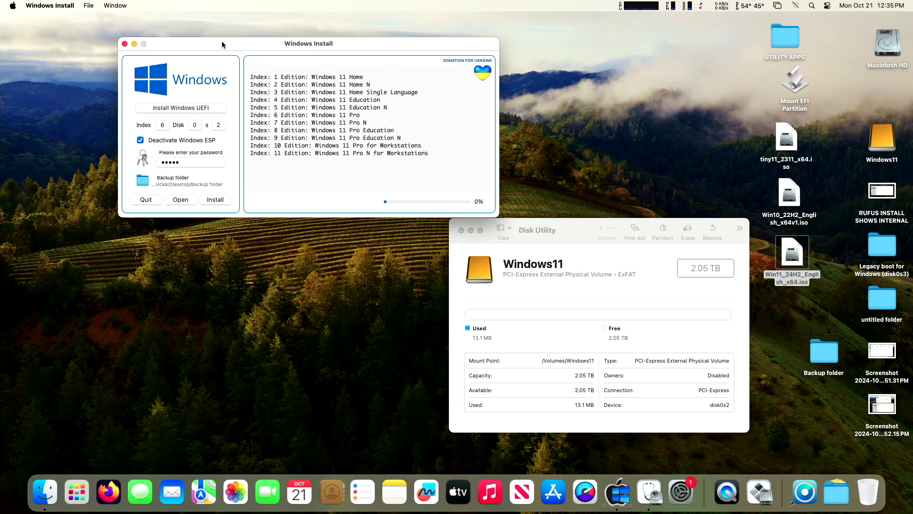
pyautogui.moveTo(223, 47); pyautogui.dragTo(228, 47)
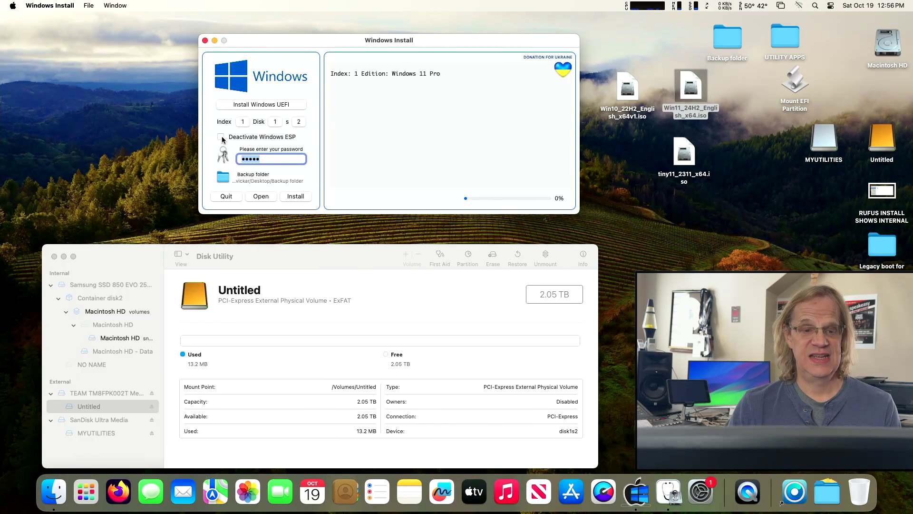
# Enable the Deactivate Windows ESP option and read its tooltip
pyautogui.click(222, 137)
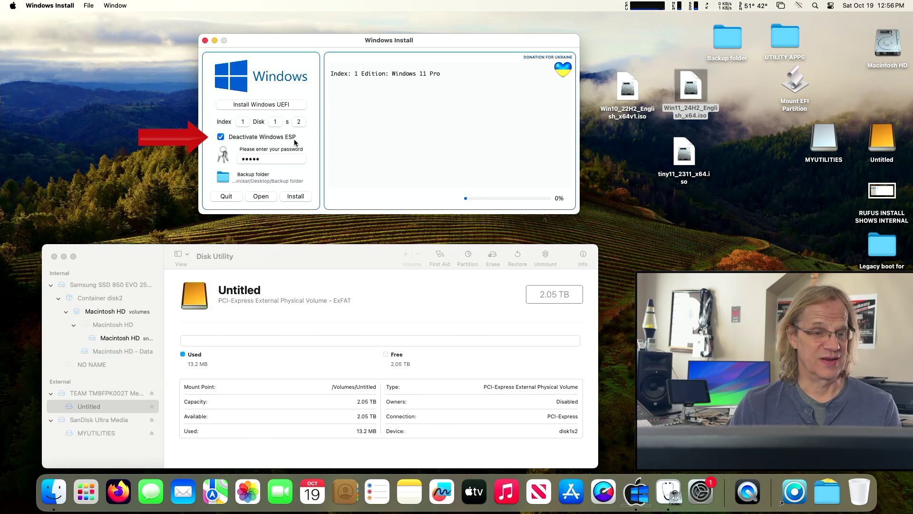
pyautogui.moveTo(288, 139)
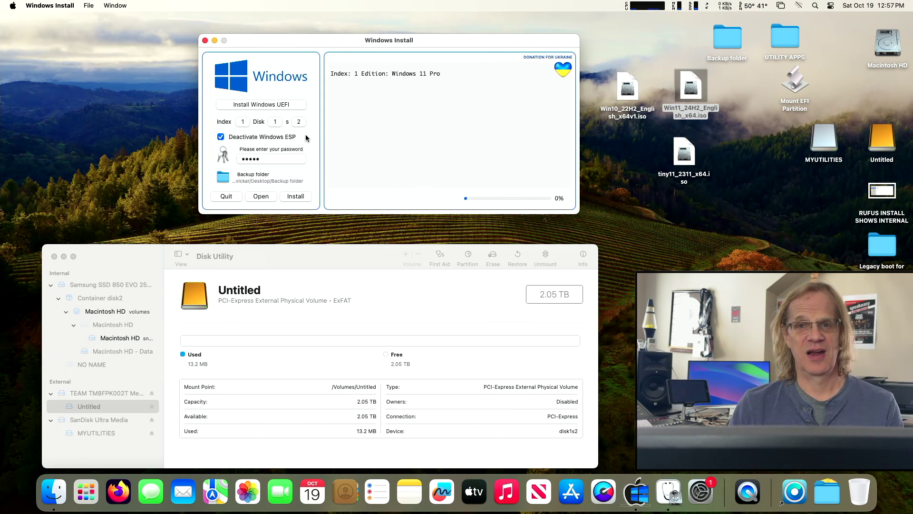
# Start installing Windows 11 Pro onto disk 1, partition 2, and let it finish
pyautogui.click(301, 197)
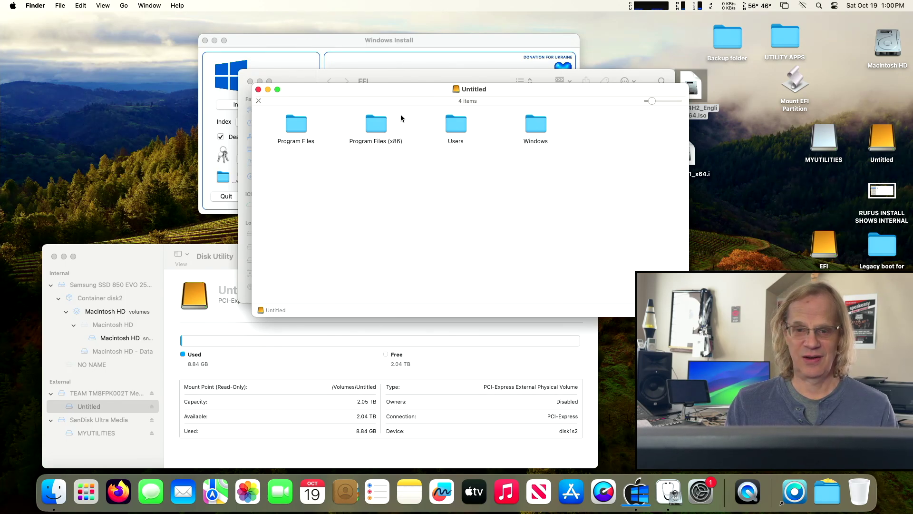
# Close the Untitled and EFI Finder windows and return to Windows Install
pyautogui.click(257, 90)
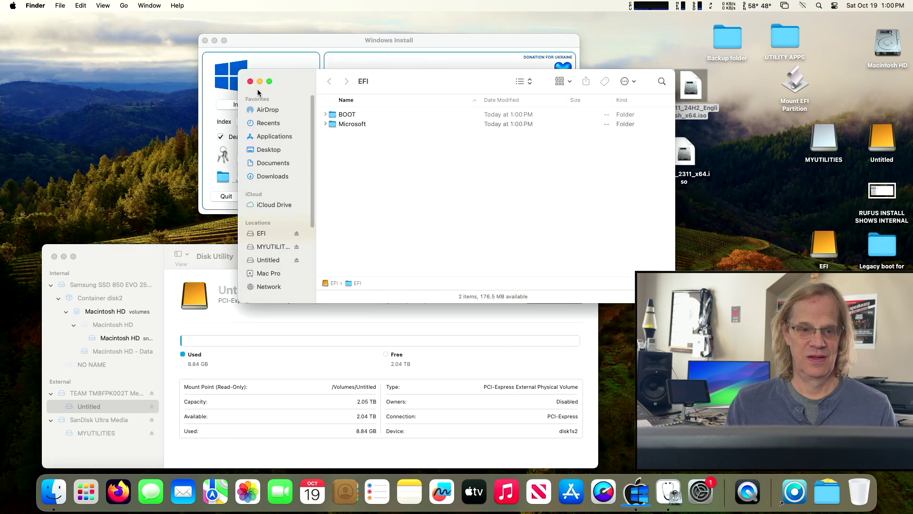
pyautogui.click(250, 81)
pyautogui.click(270, 46)
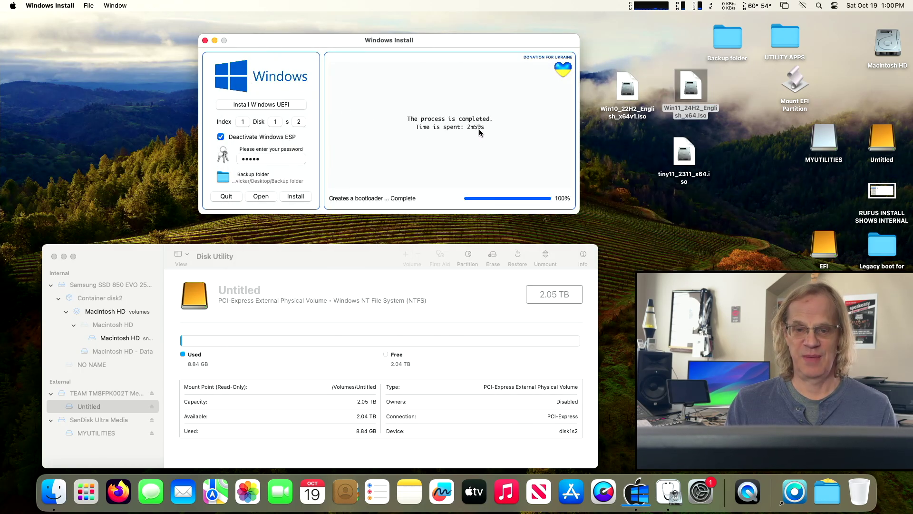
pyautogui.click(53, 5)
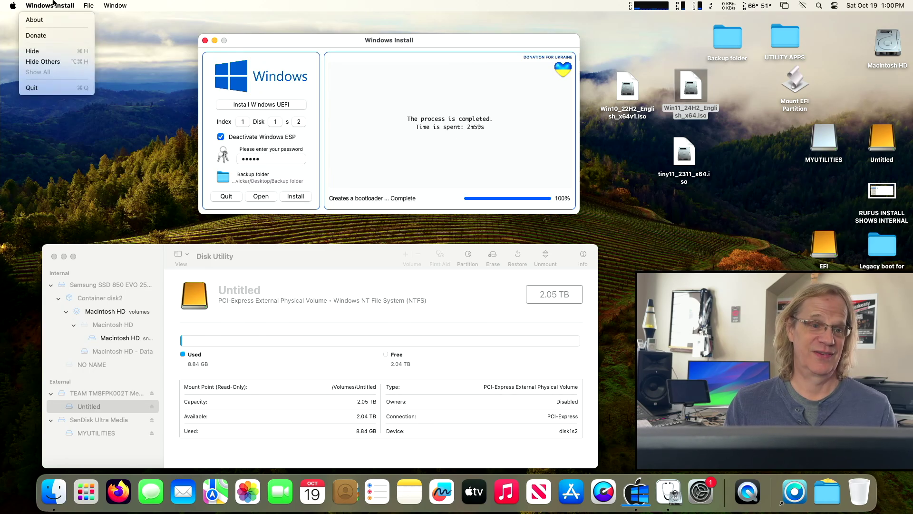
# Quit Windows Install and Disk Utility, then restart the Mac
pyautogui.click(79, 84)
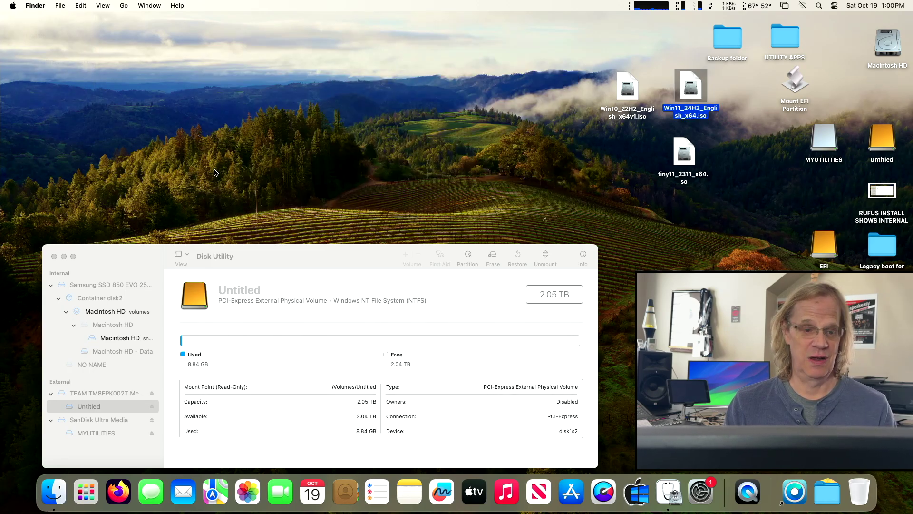
pyautogui.moveTo(283, 263); pyautogui.dragTo(312, 143)
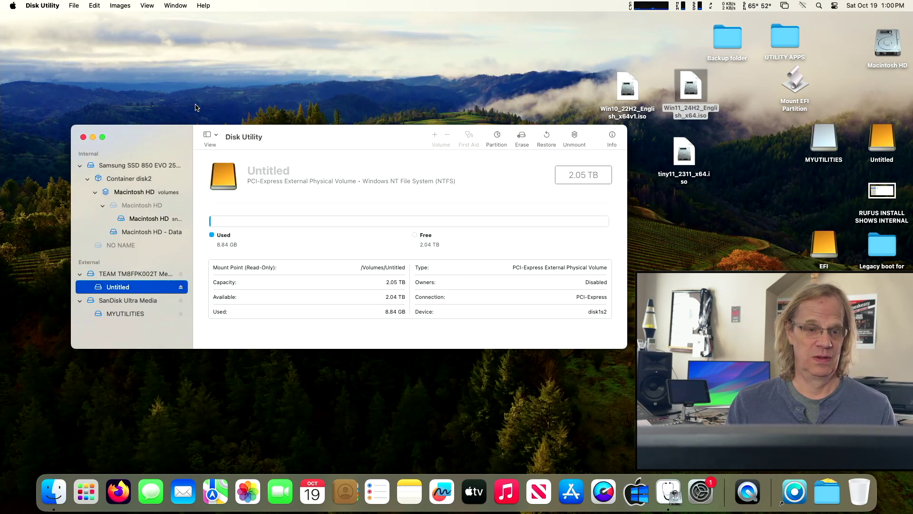
pyautogui.click(42, 5)
pyautogui.click(66, 87)
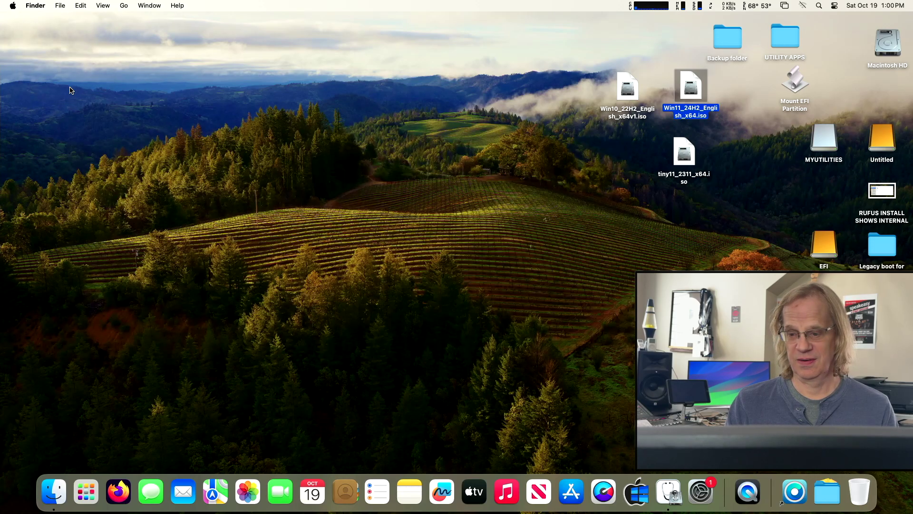
pyautogui.click(12, 5)
pyautogui.click(33, 102)
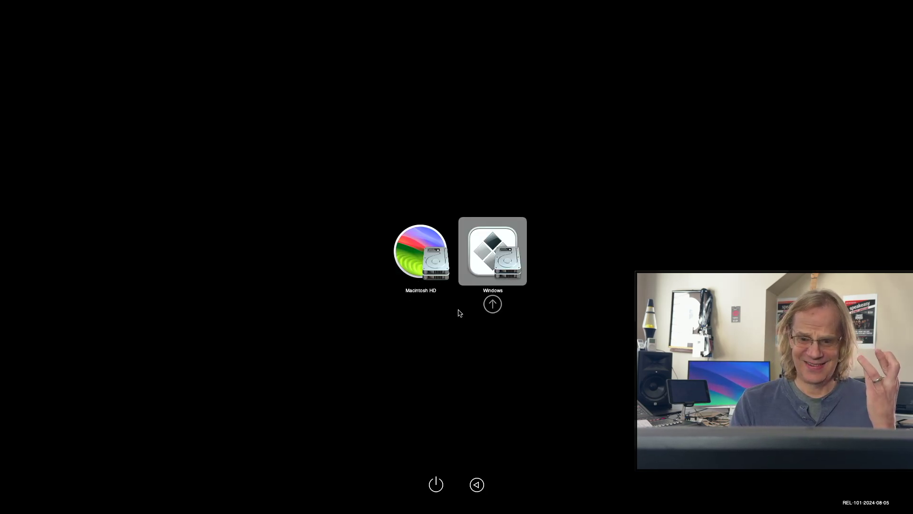
# Boot the Mac from the Windows disk in Startup Manager
pyautogui.press('Return')
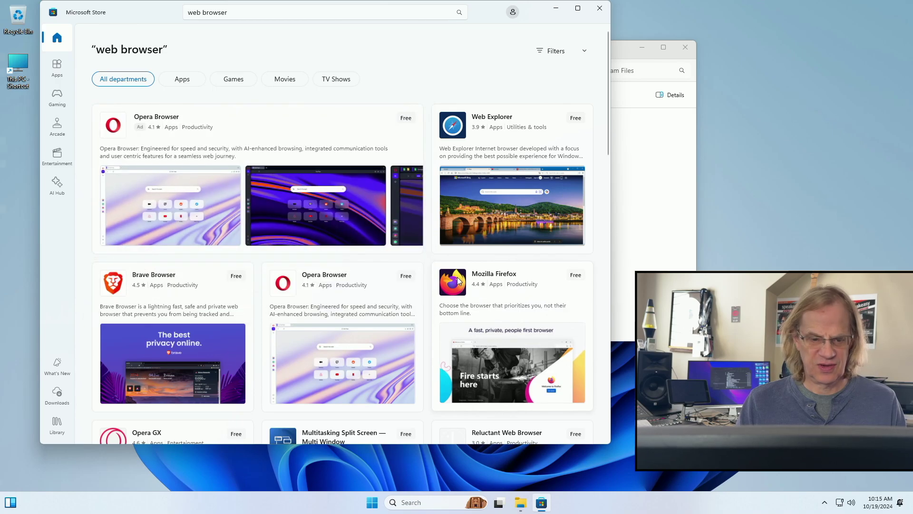
# Browse the Microsoft Store search results for 'web browser', including Mozilla Firefox
pyautogui.moveTo(457, 277)
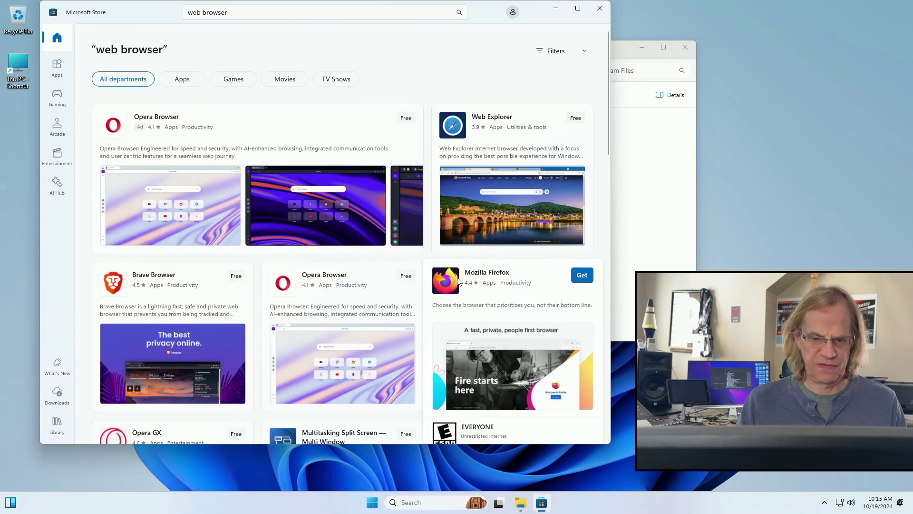